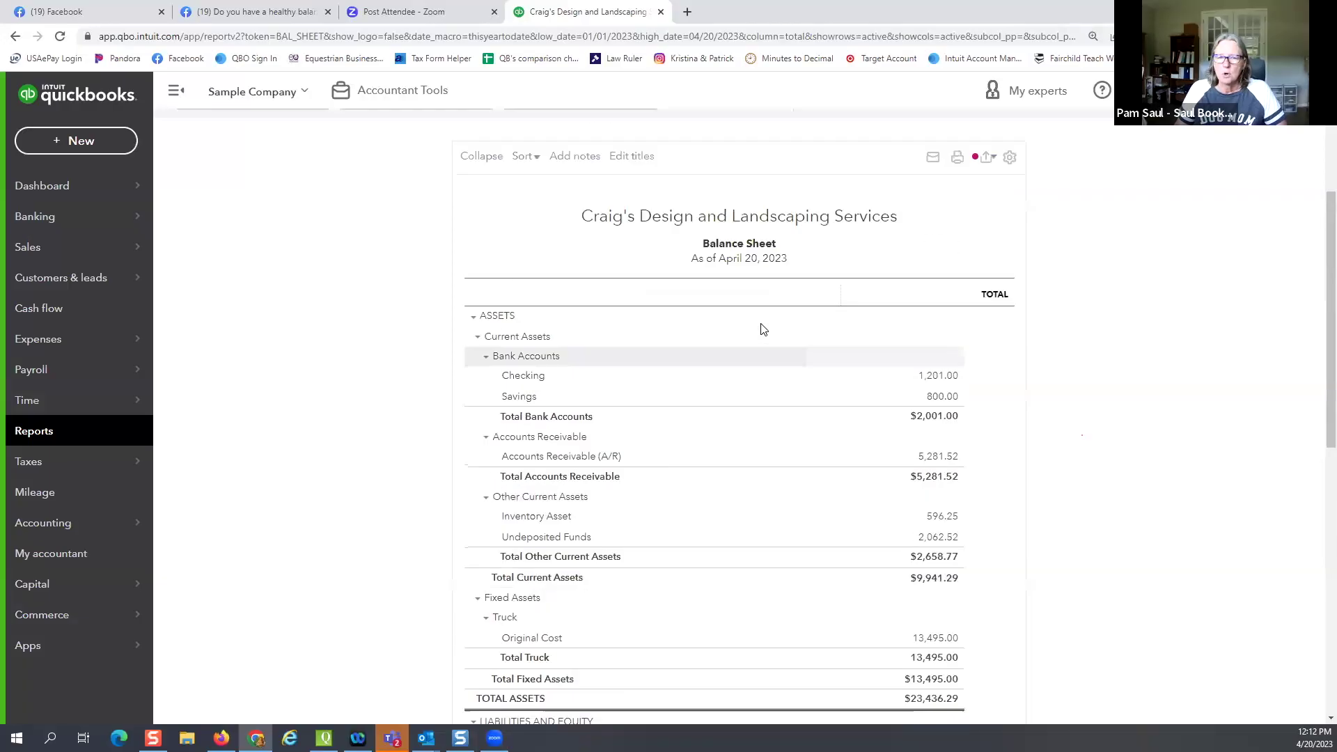
- Examine the balance sheet's current assets and fixed assets, followed by its current and long-term liabilities
scroll(762, 329, "down", 2)
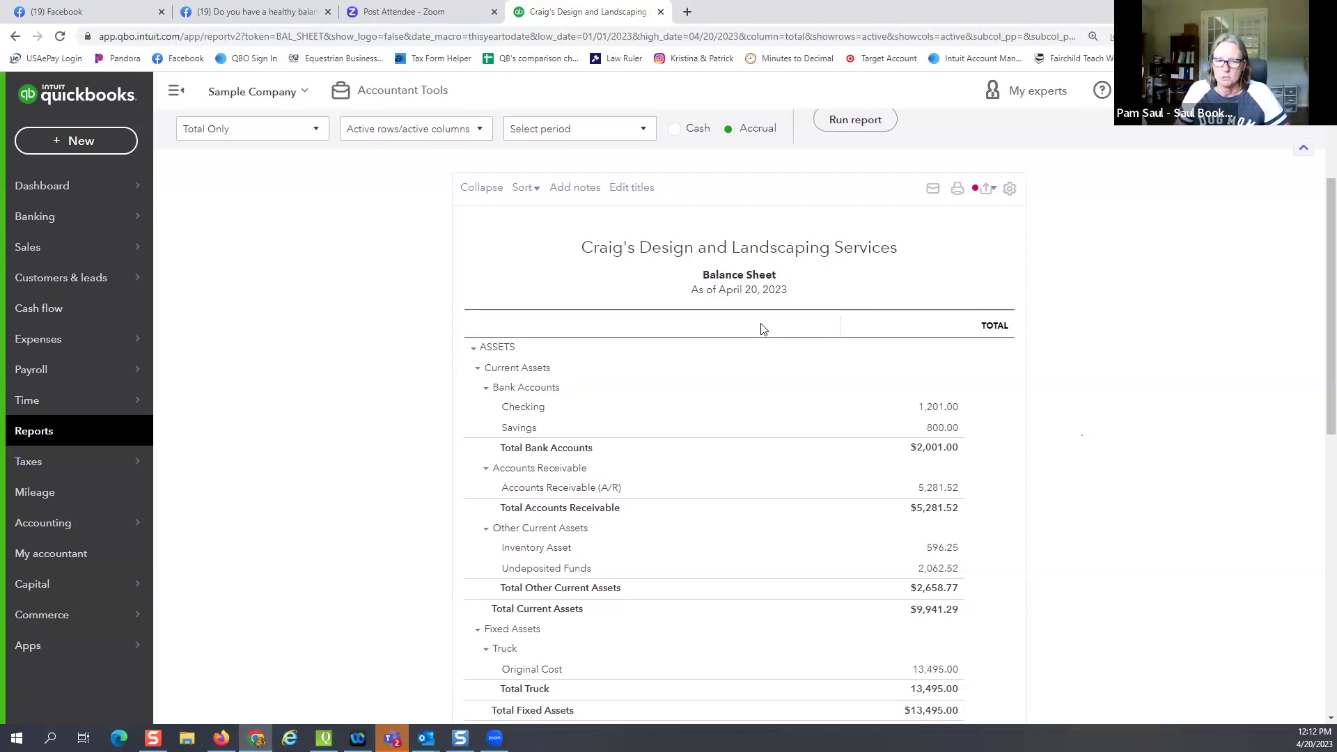
scroll(732, 359, "down", 1)
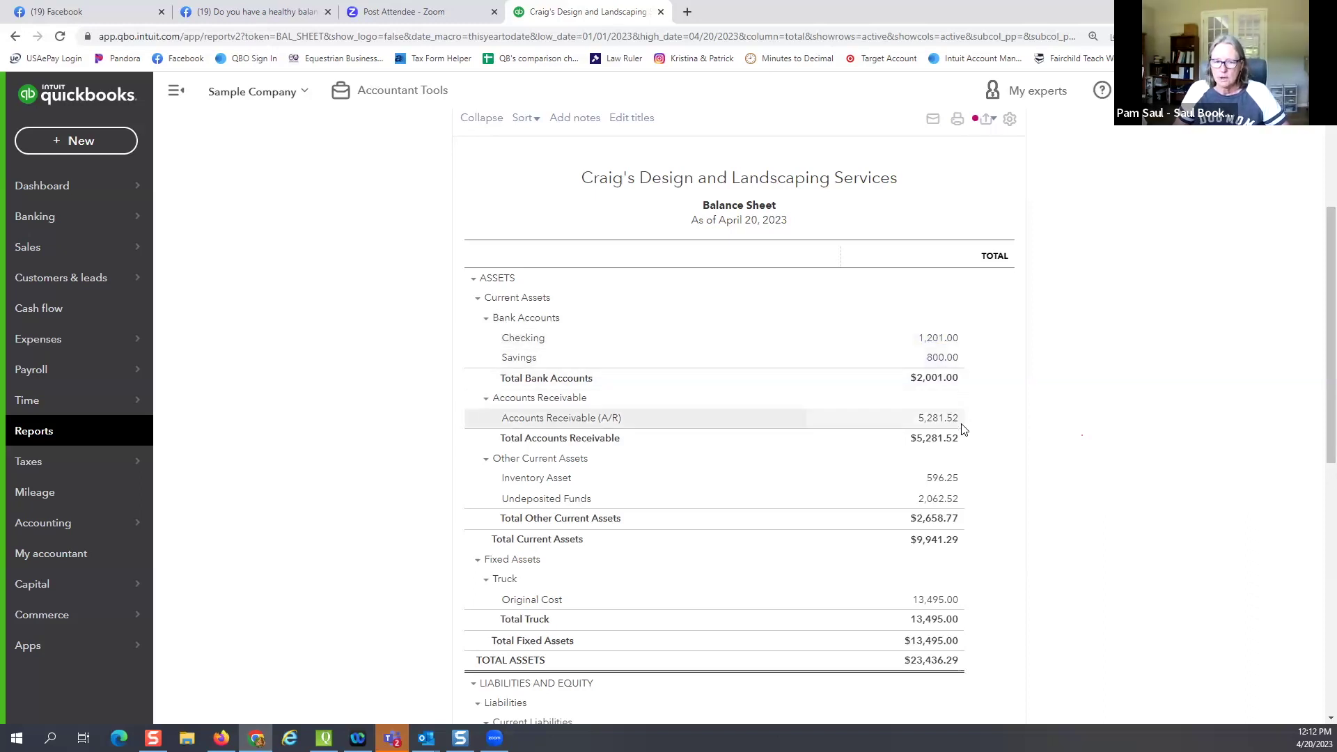
scroll(963, 428, "down", 2)
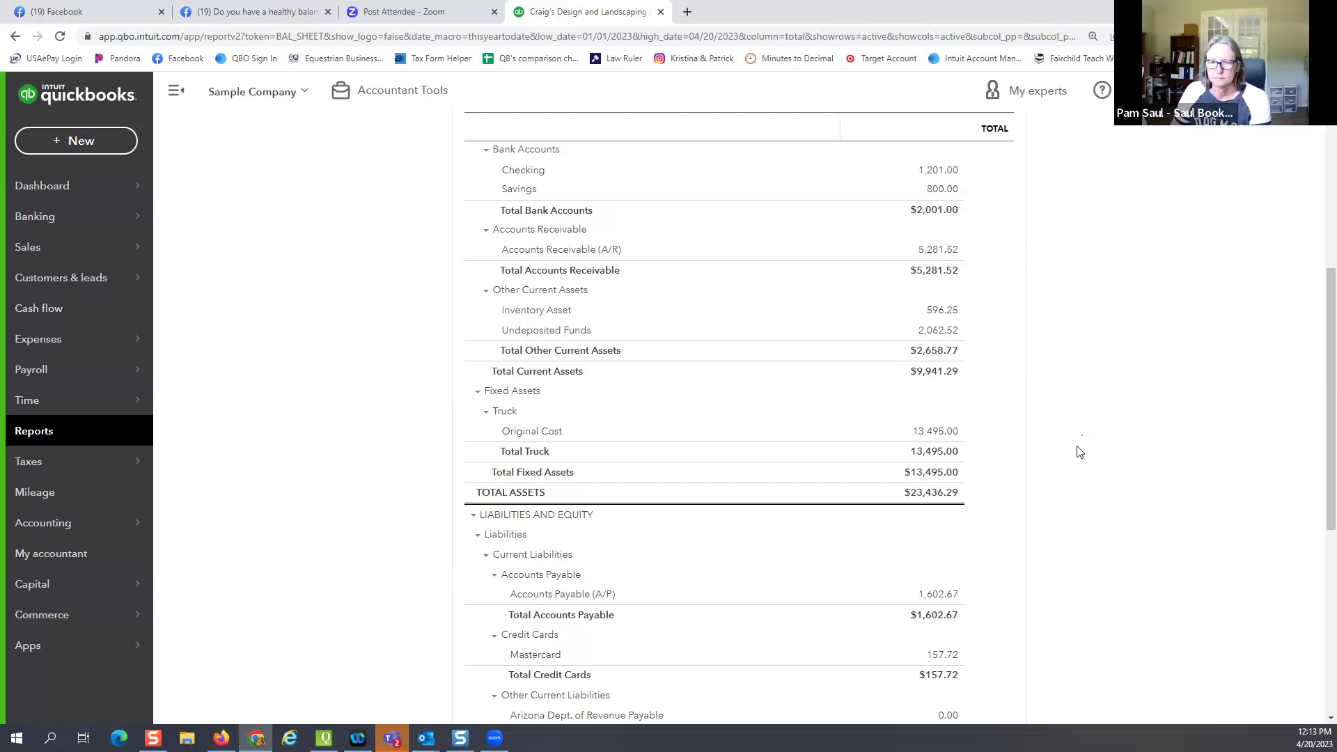
scroll(1079, 452, "up", 2)
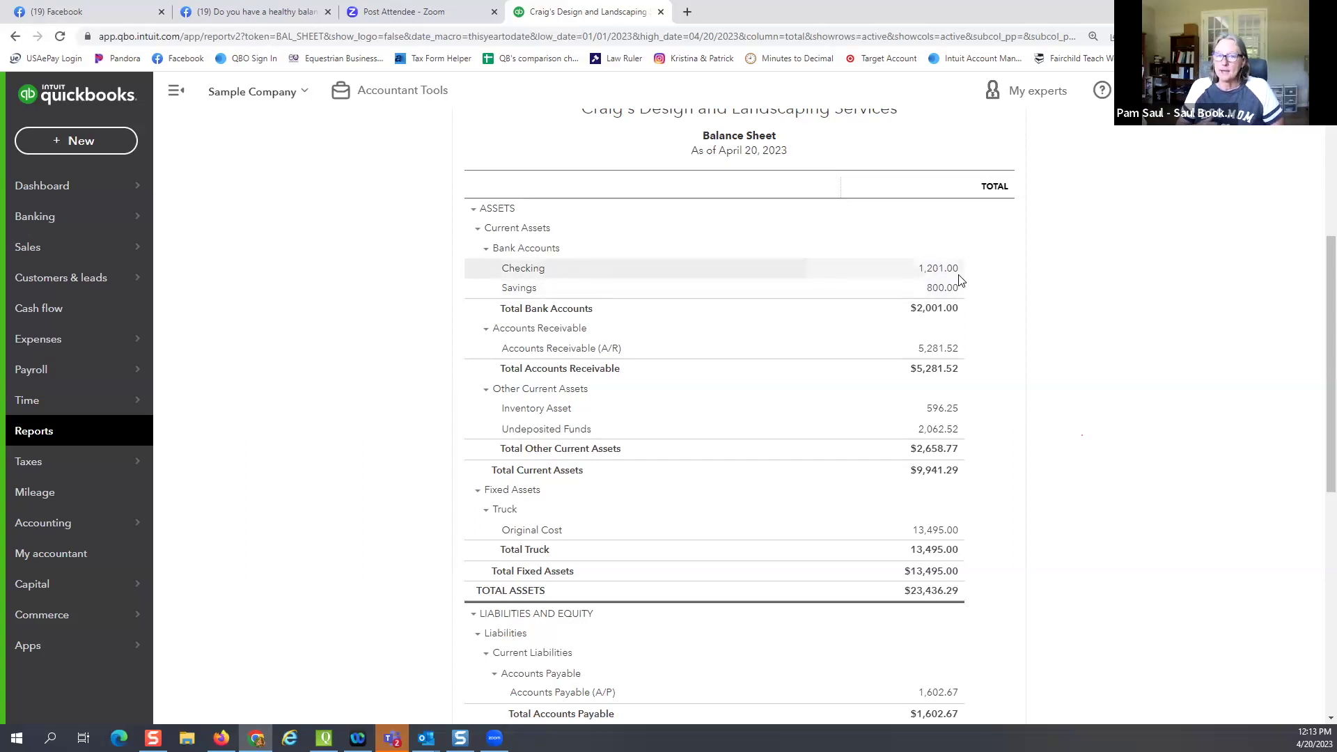
scroll(959, 279, "up", 1)
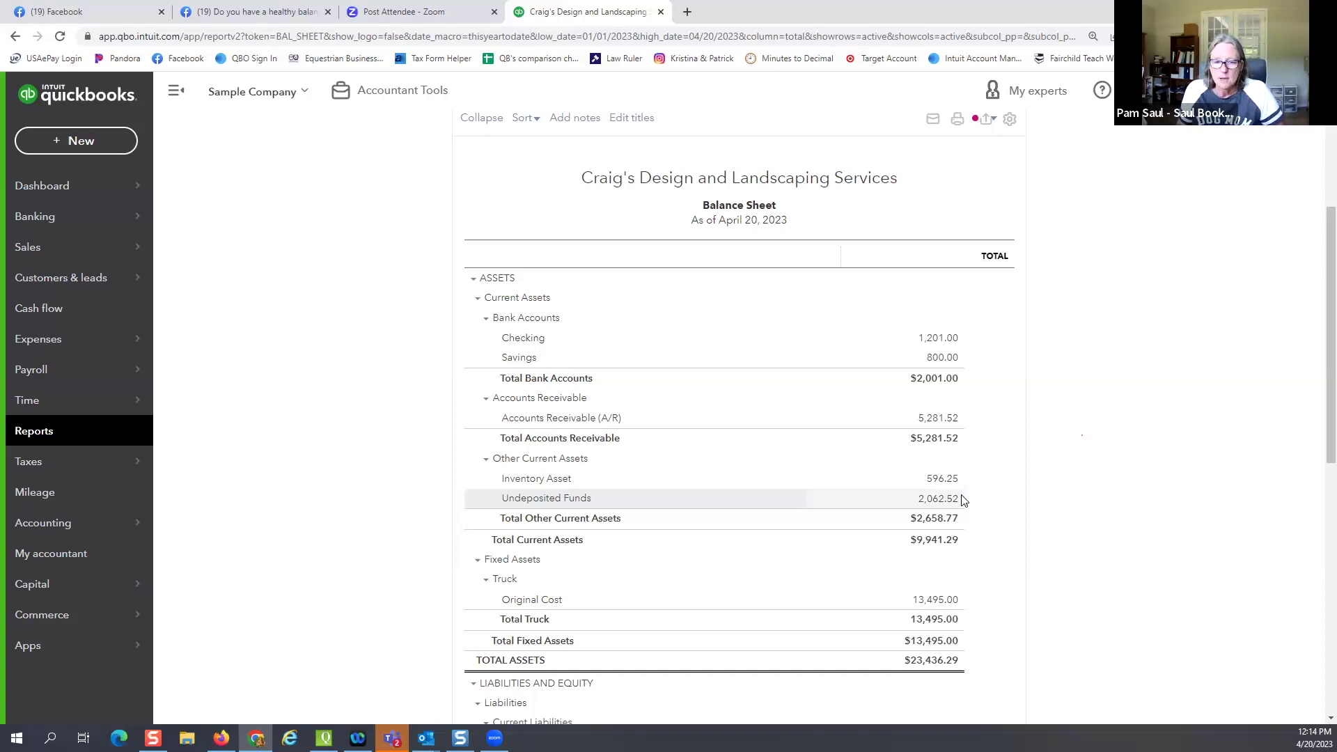
scroll(961, 501, "down", 2)
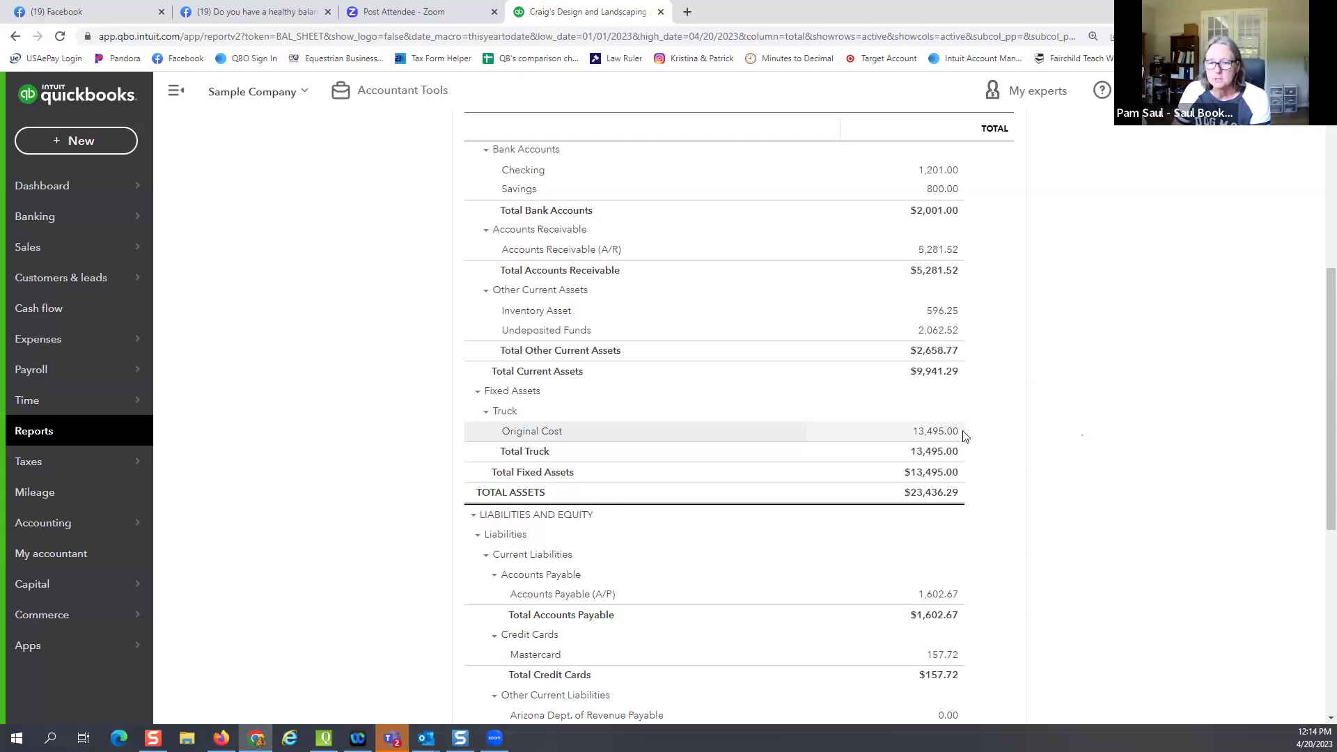
scroll(965, 437, "down", 3)
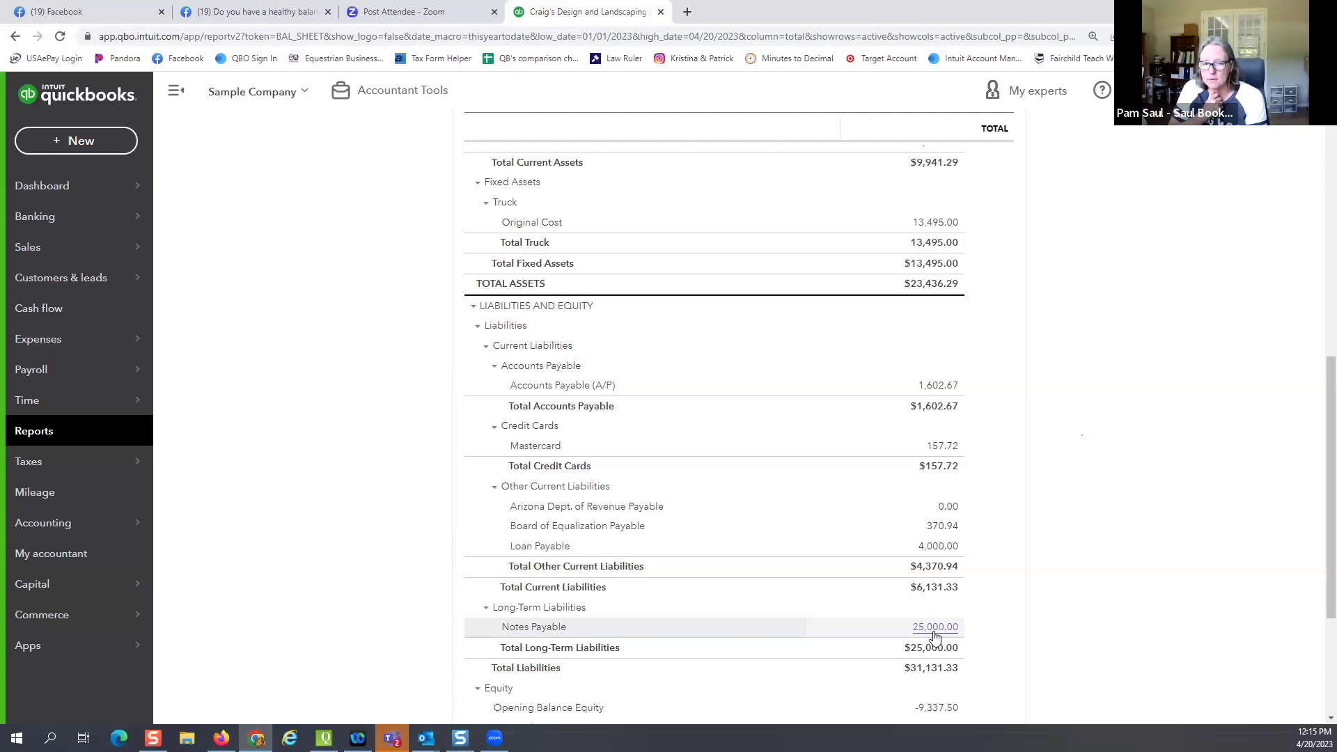
- Drill down from the Loan Payable amount to its opening balance journal entry and return to the balance sheet
left_click(924, 550)
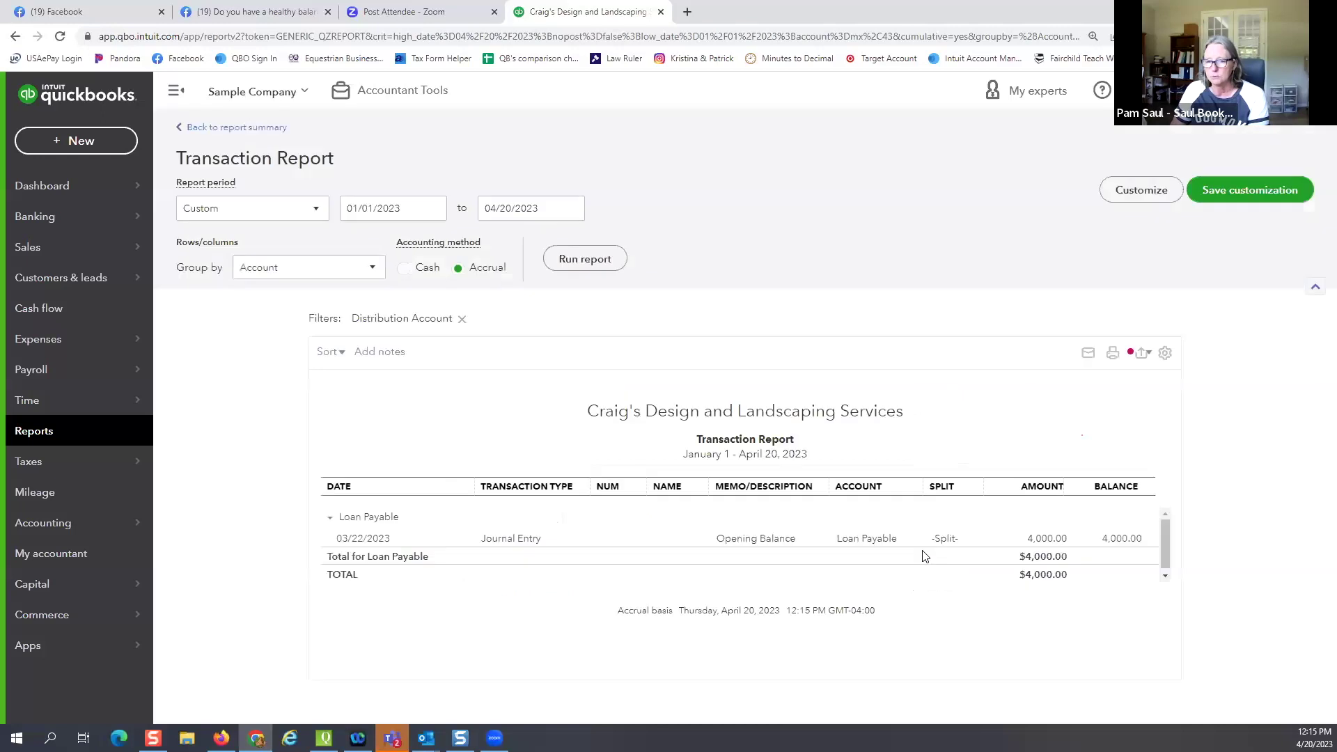
left_click(860, 546)
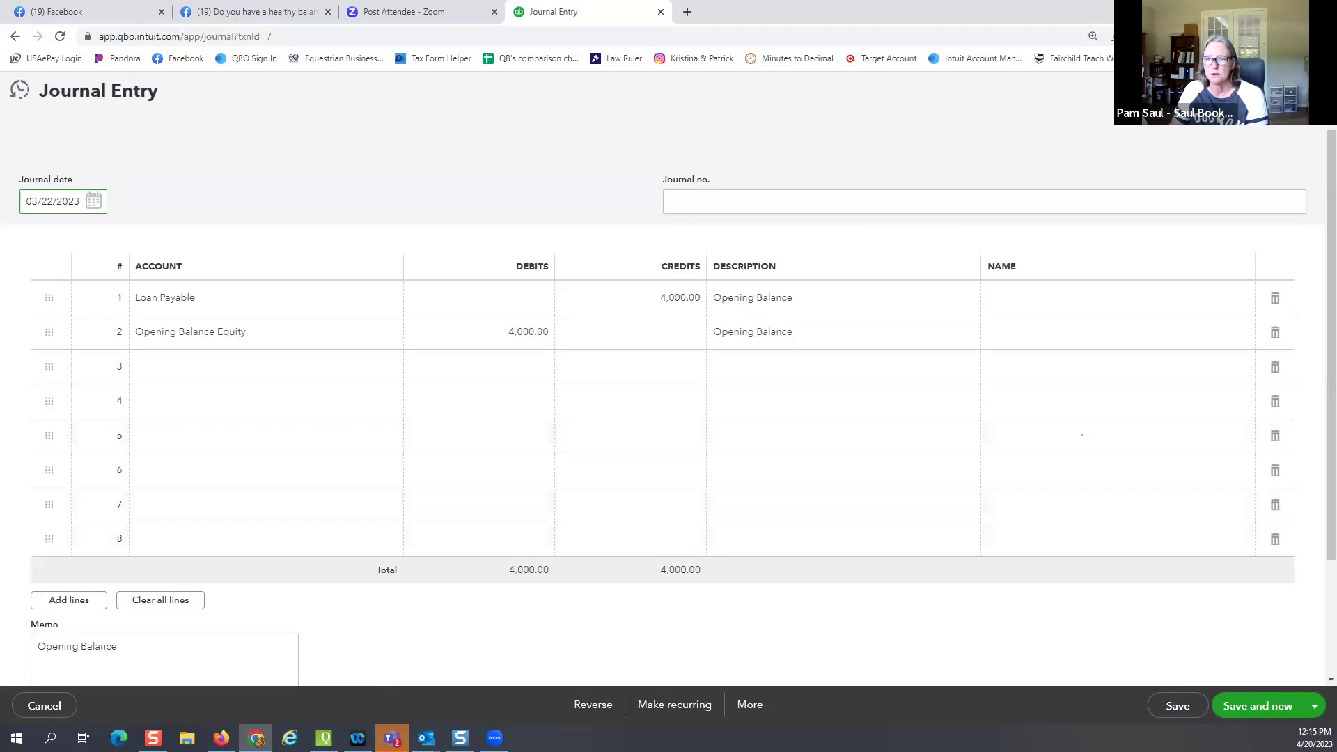
key("alt+Left")
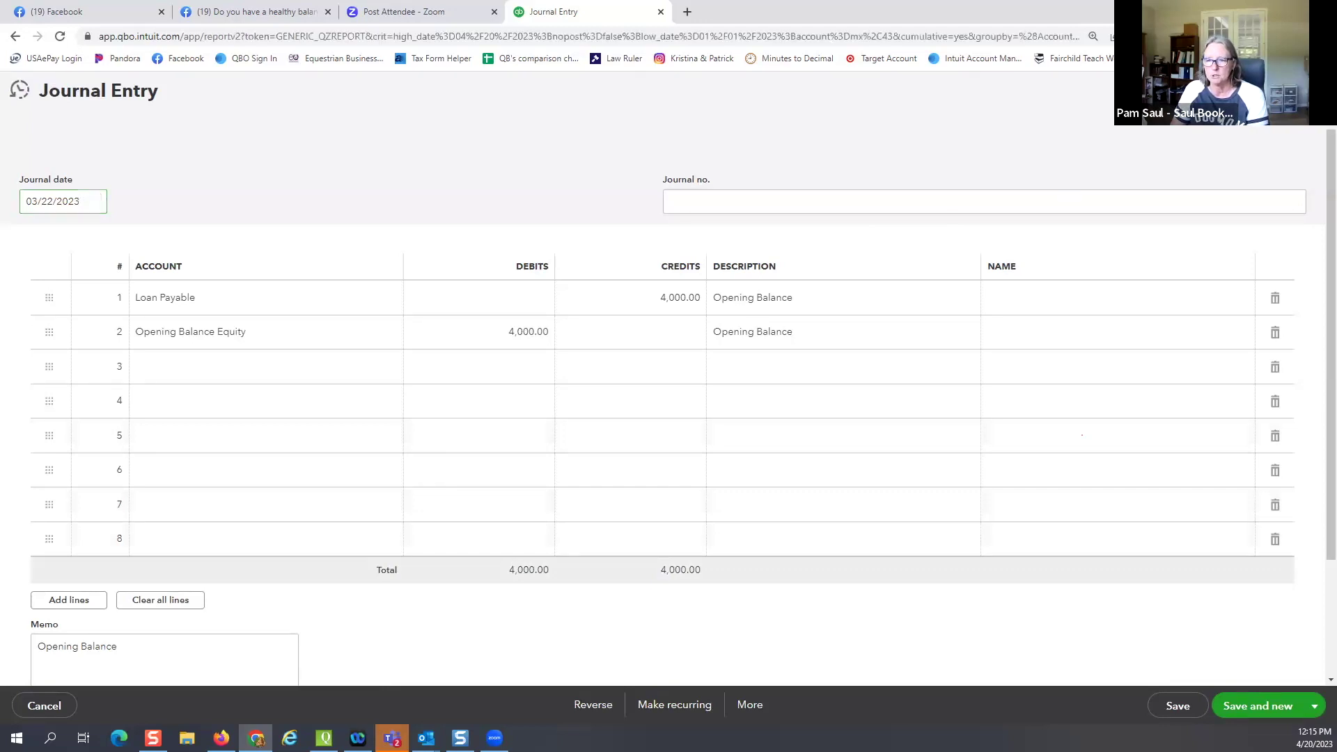
left_click(202, 127)
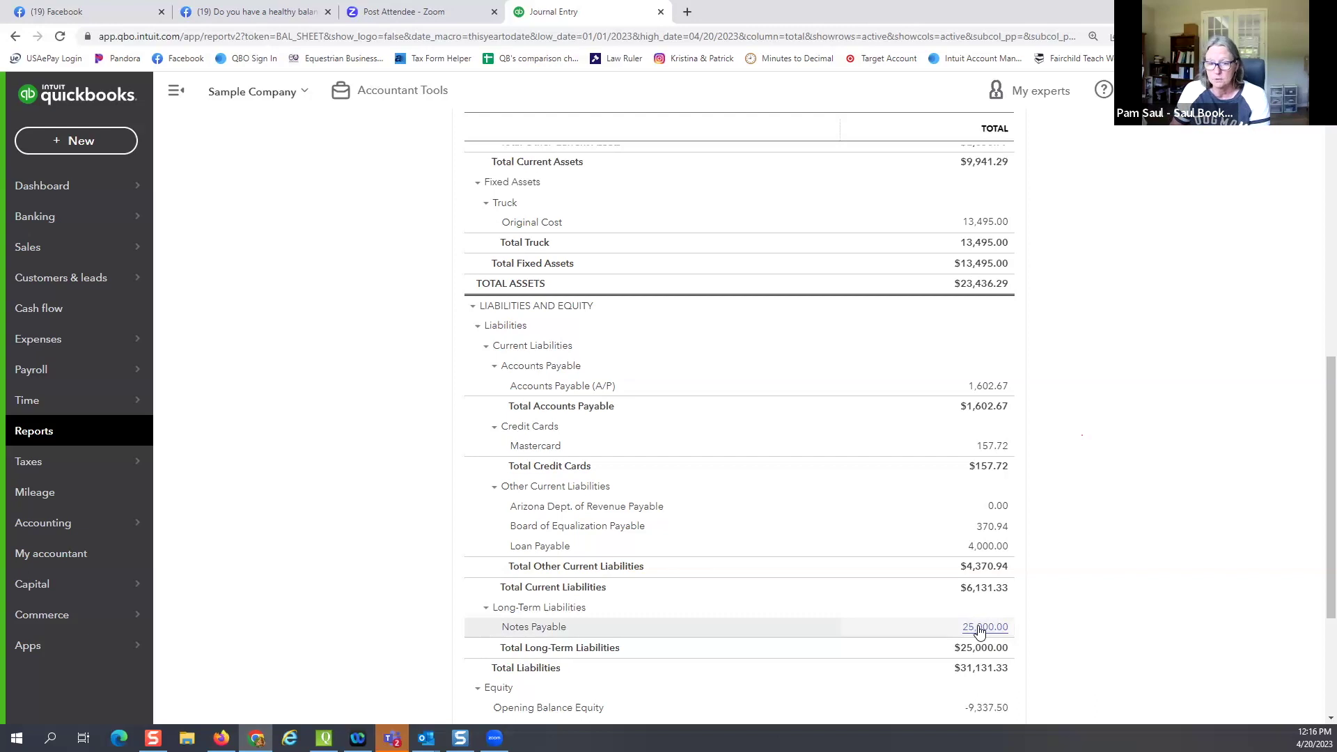
- Examine the liabilities and equity section down to its total and compare it with the current and fixed assets
scroll(980, 630, "down", 2)
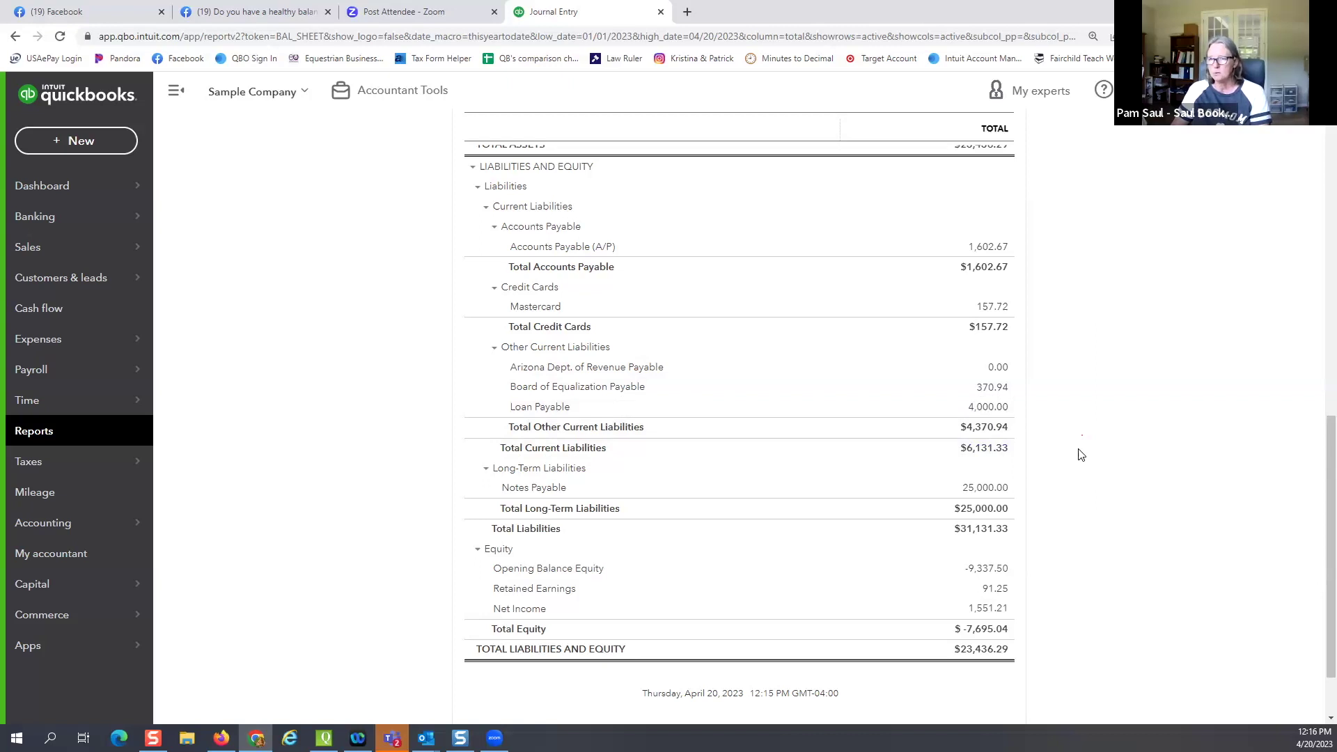
scroll(1080, 455, "up", 1)
scroll(1081, 455, "up", 2)
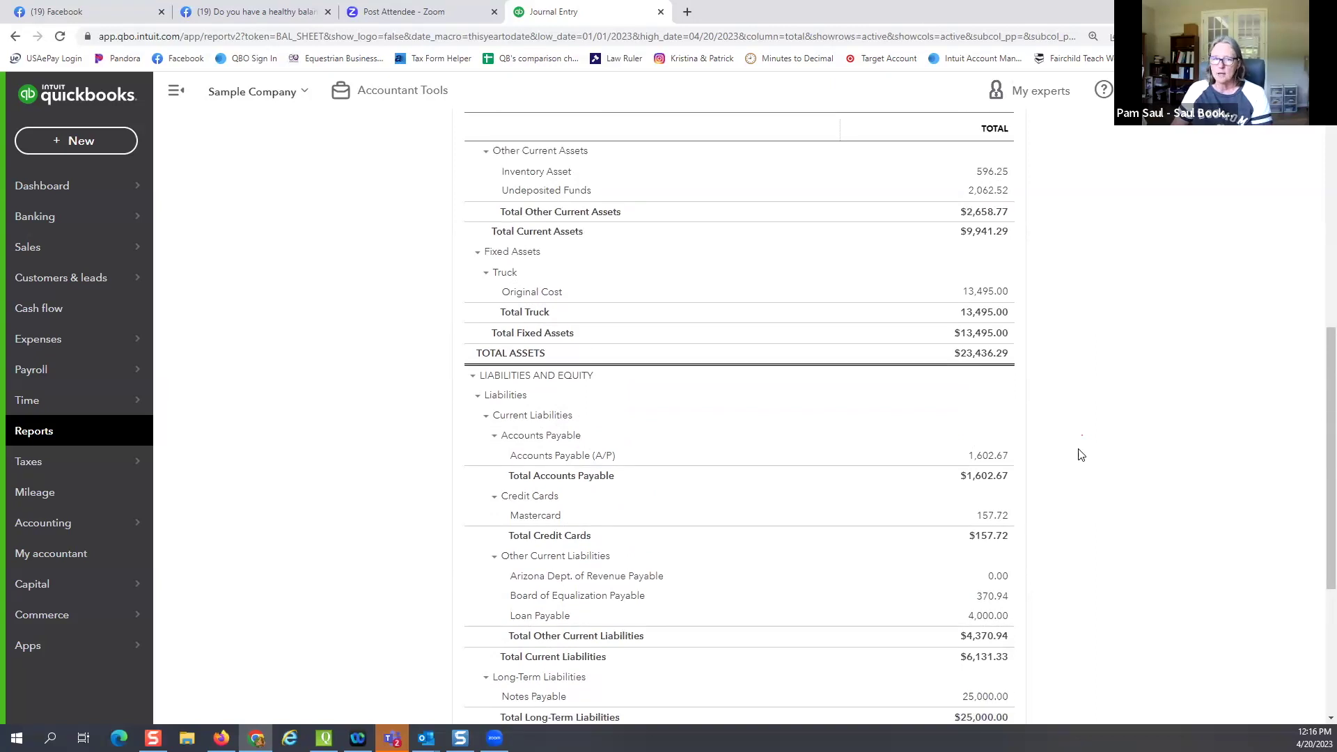
scroll(1081, 454, "up", 1)
scroll(1081, 454, "up", 1)
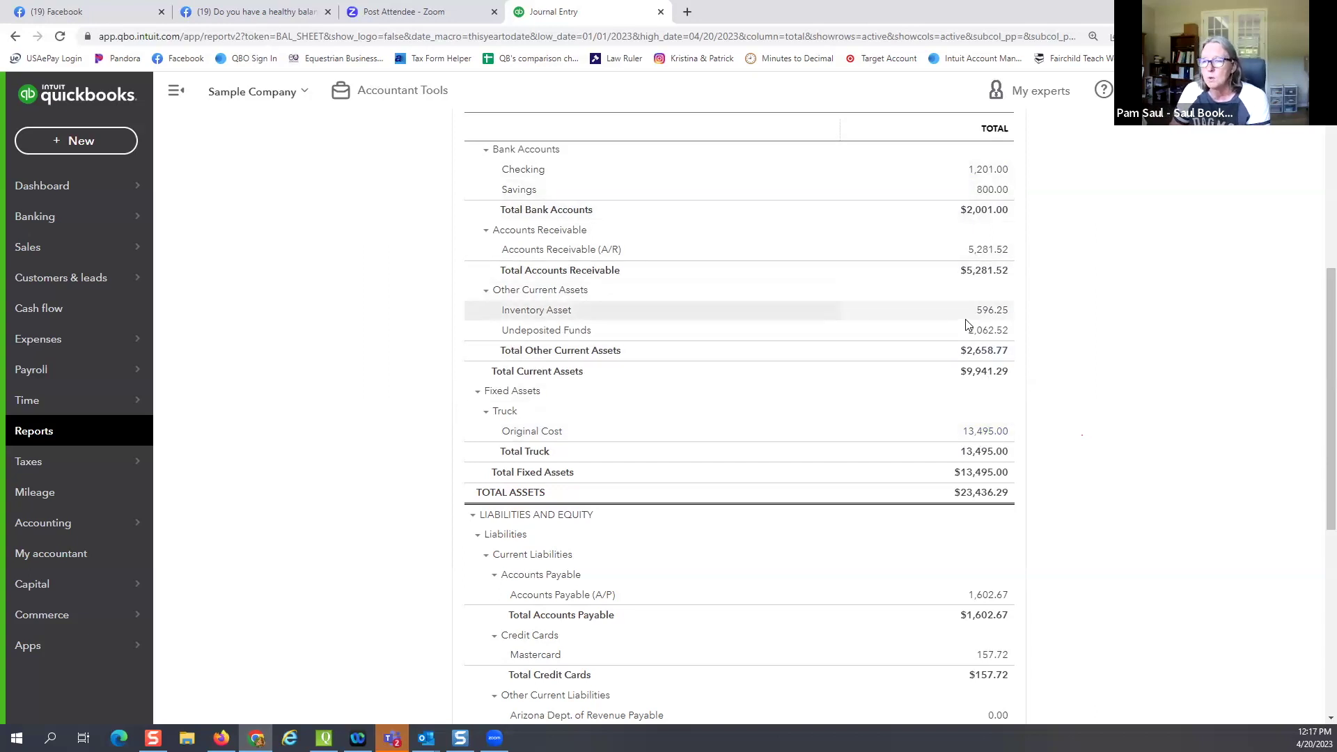
scroll(916, 367, "down", 3)
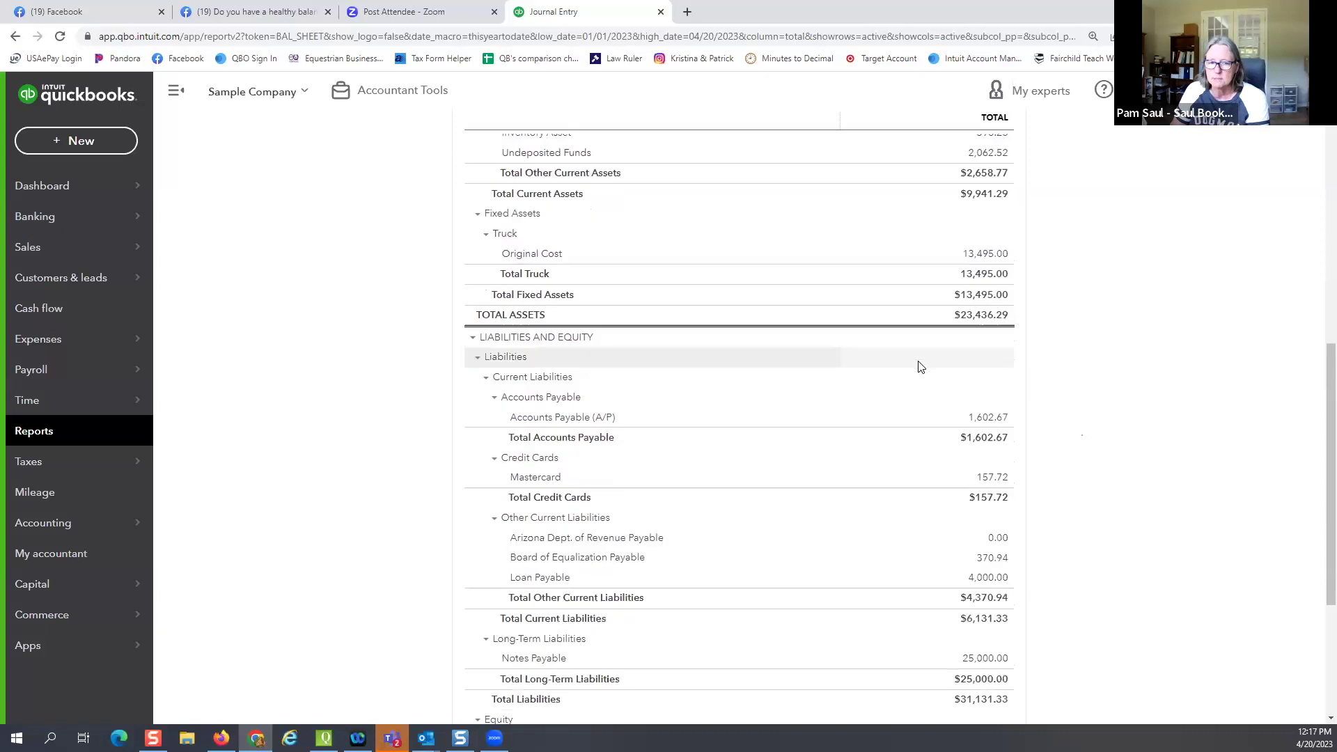
scroll(917, 367, "down", 2)
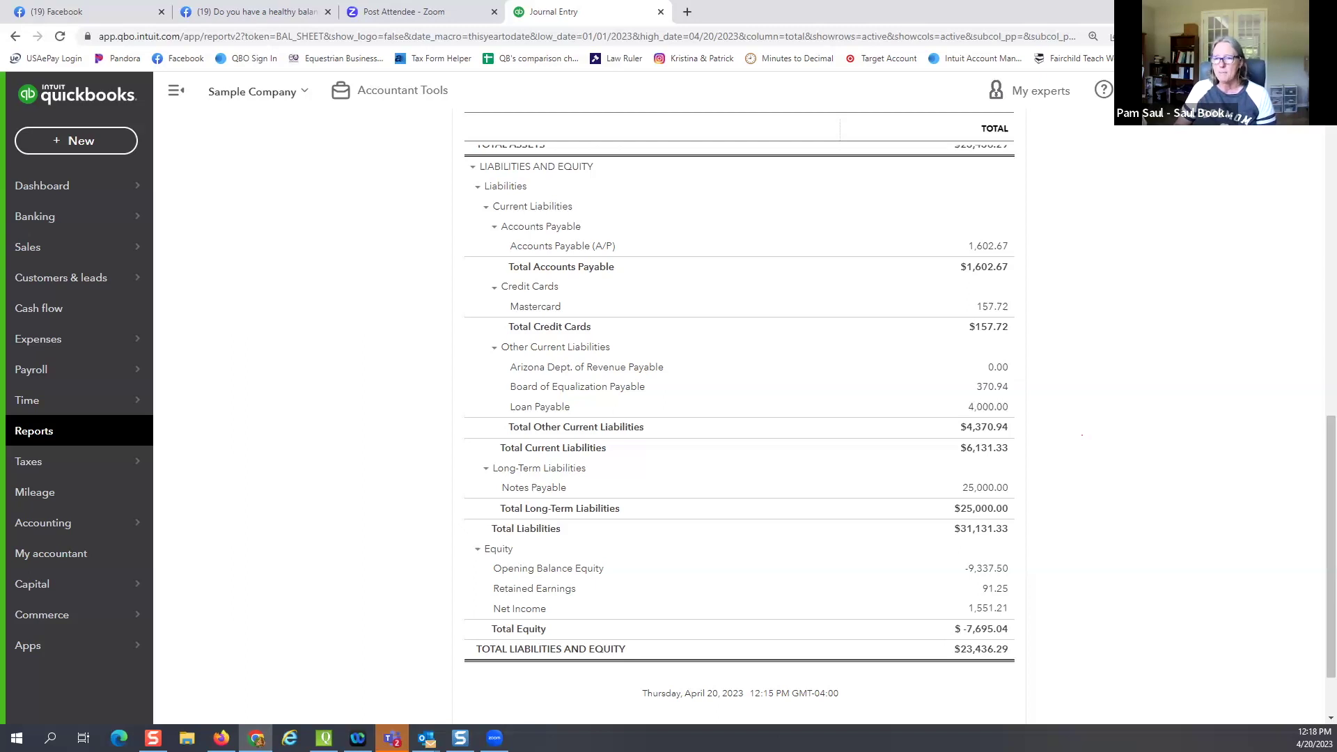
left_click(896, 409)
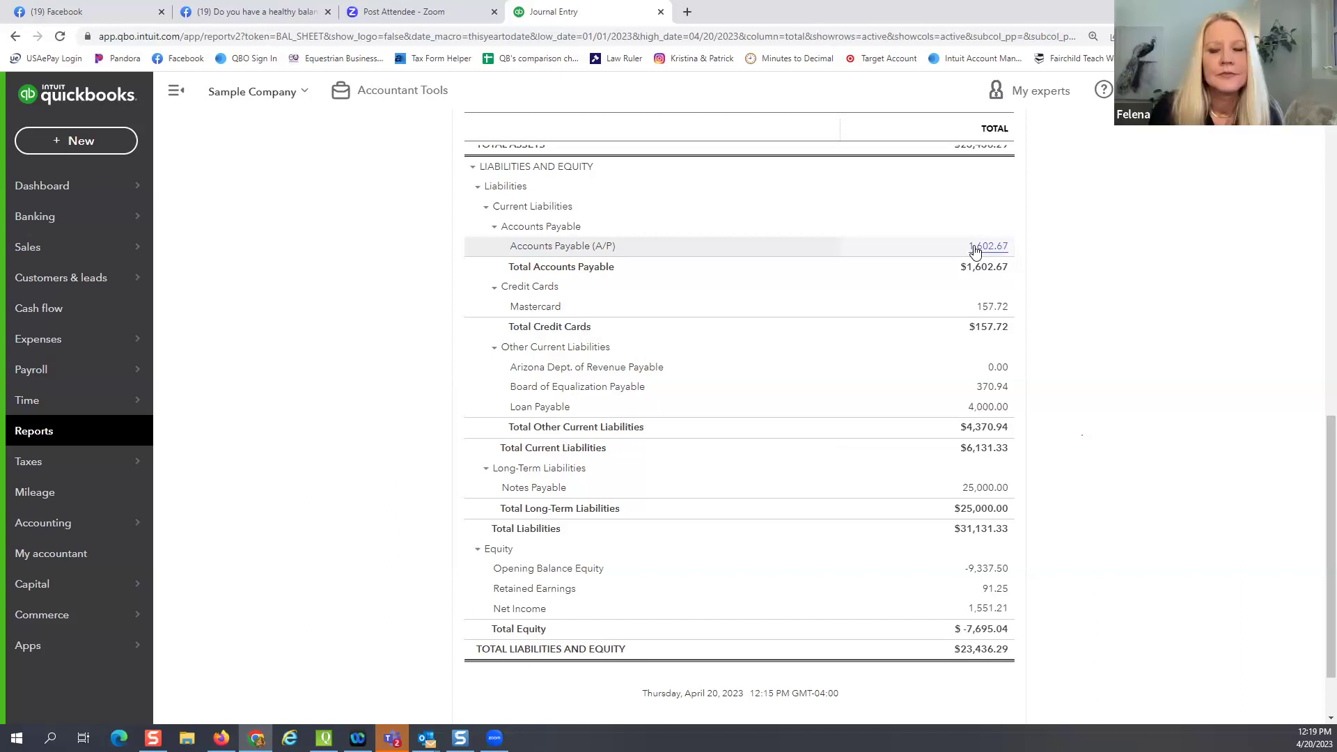
scroll(975, 251, "up", 3)
scroll(975, 252, "up", 3)
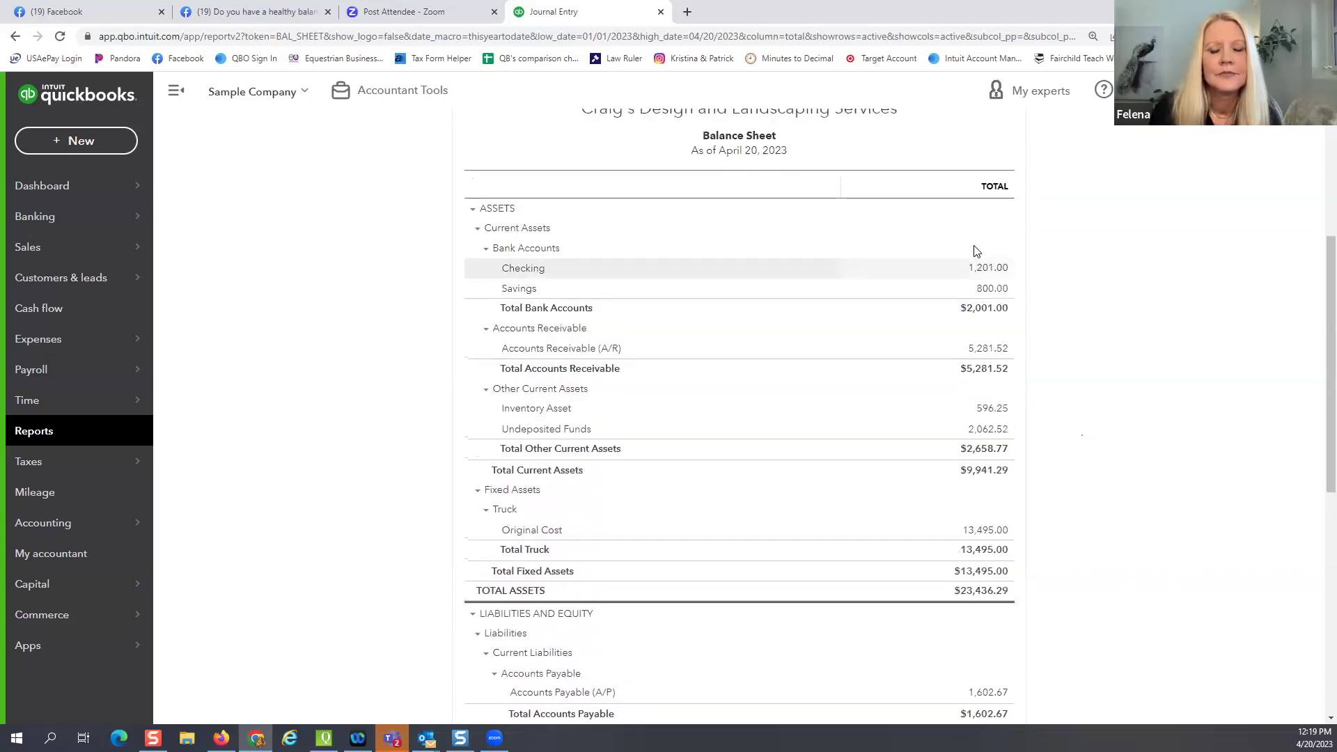
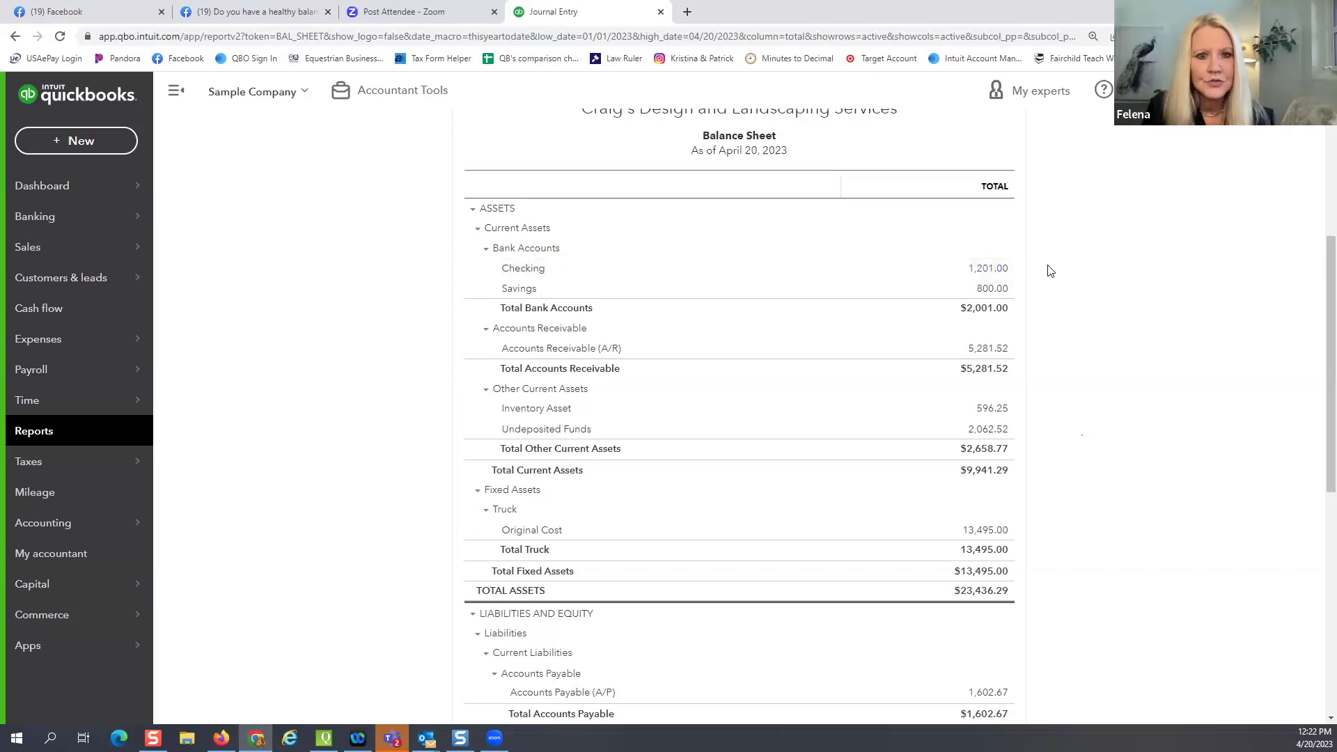
- Review the whole balance sheet again, from the bank accounts and receivables to the loans, notes payable and equity accounts
scroll(833, 518, "down", 1)
scroll(833, 518, "down", 4)
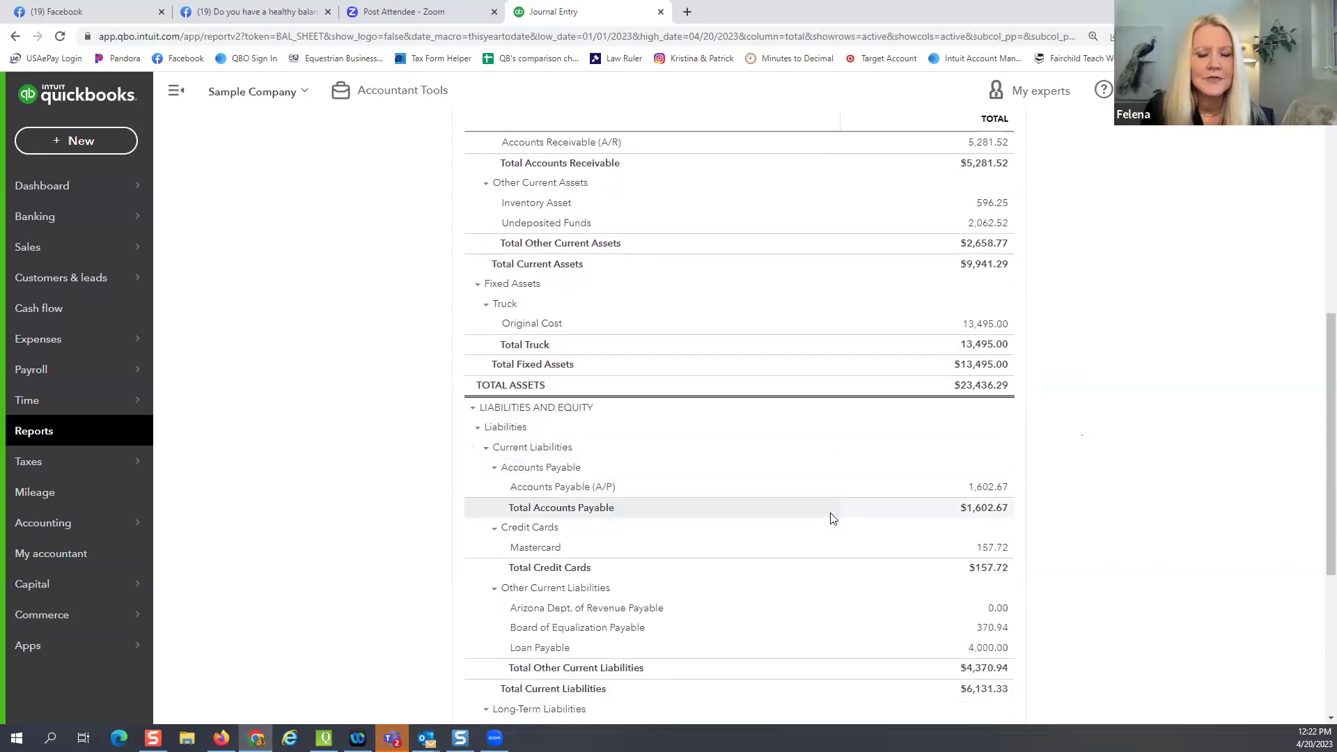
scroll(833, 518, "down", 2)
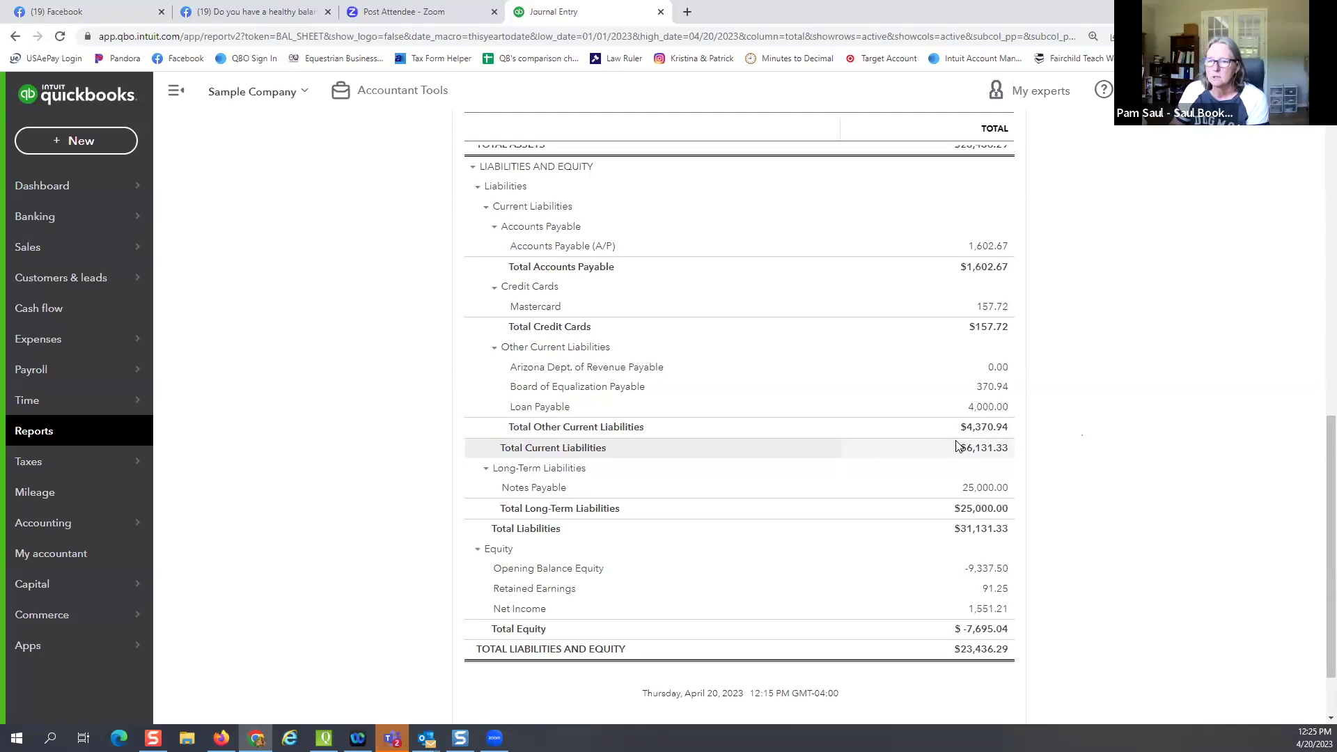
scroll(956, 445, "up", 2)
scroll(956, 446, "up", 2)
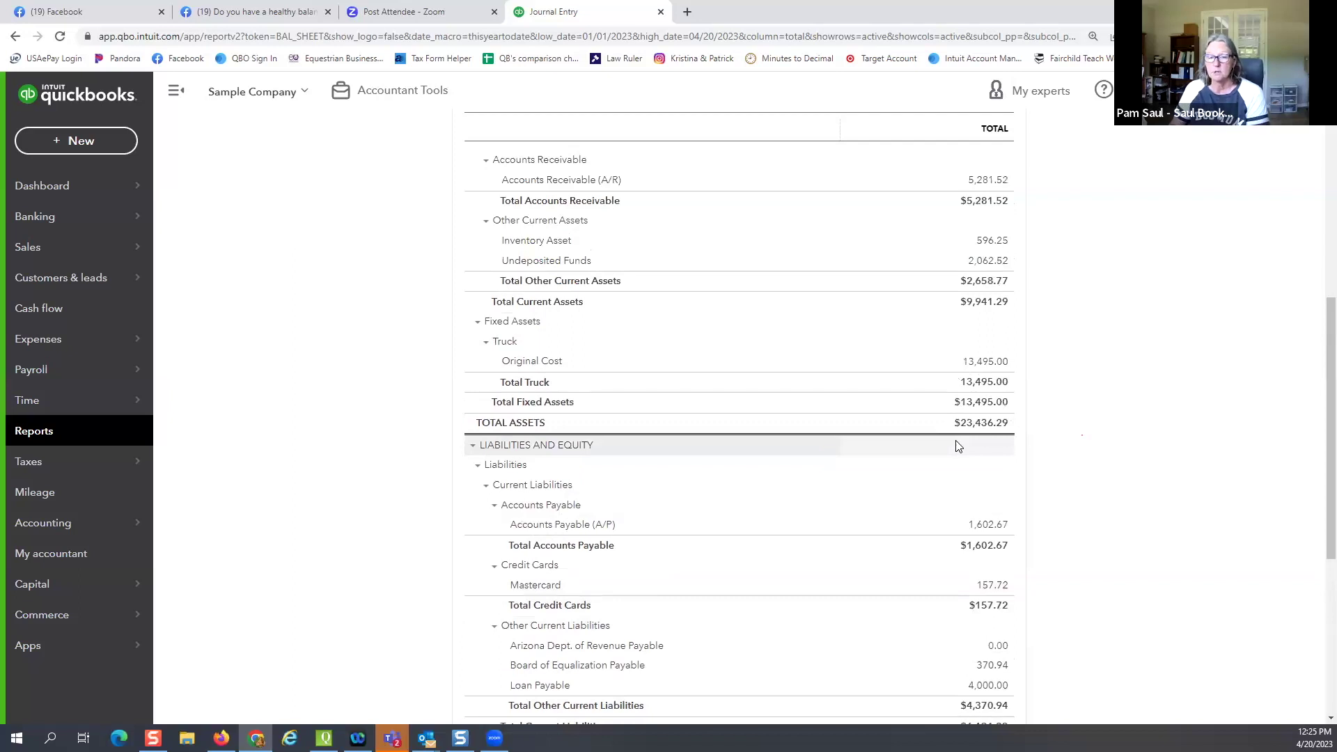
scroll(956, 446, "down", 1)
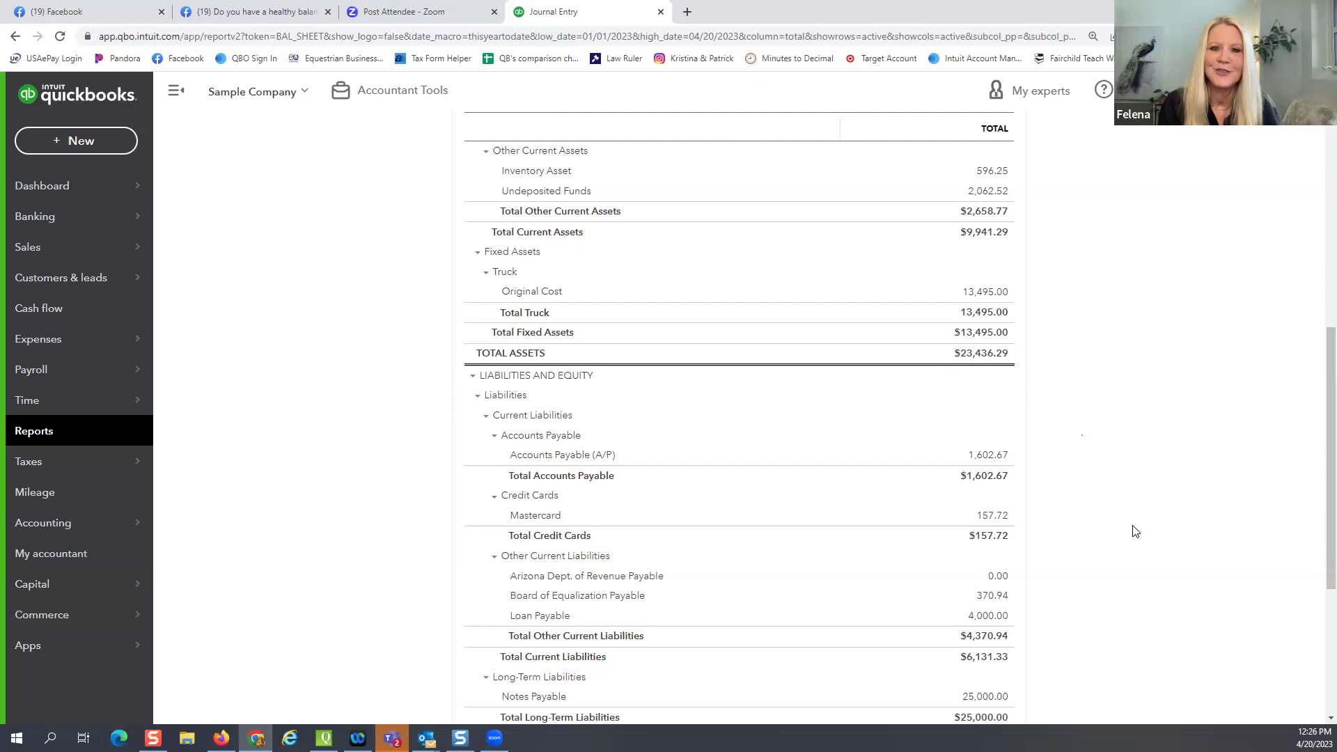
scroll(1135, 532, "down", 1)
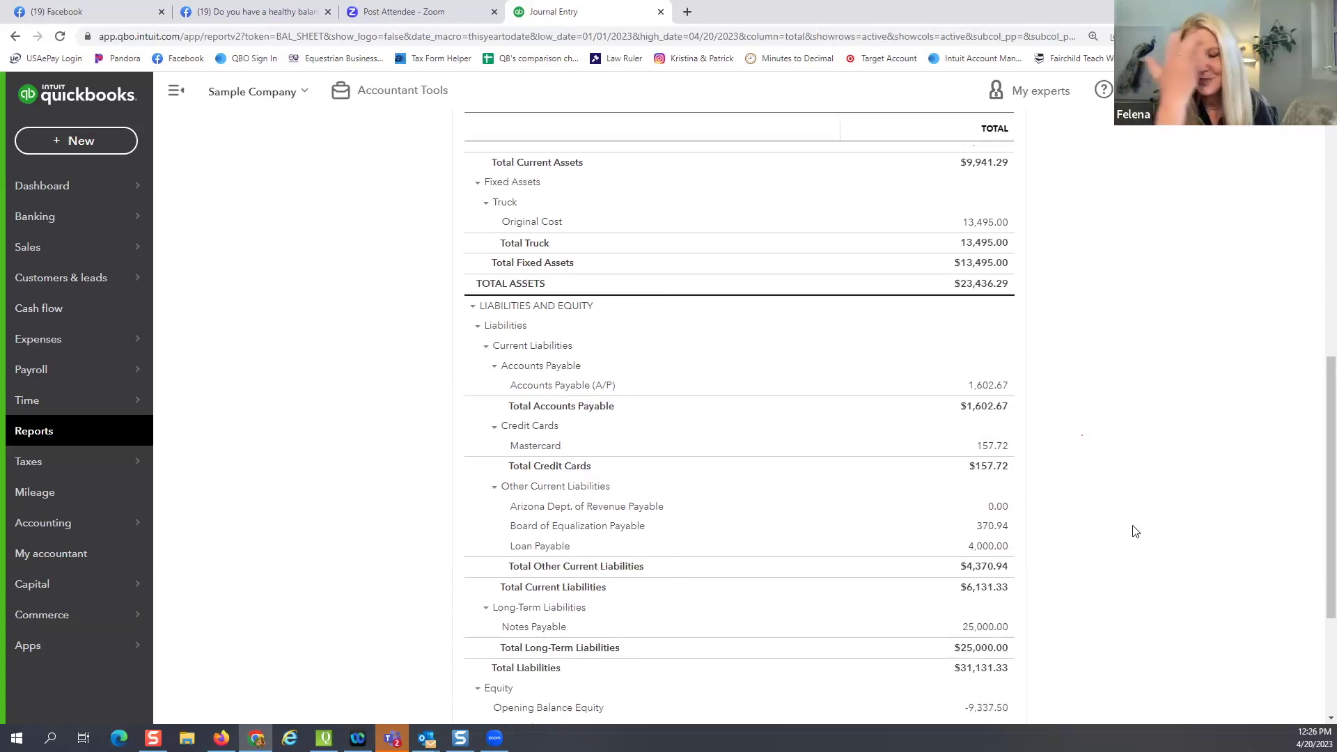
scroll(1135, 532, "up", 4)
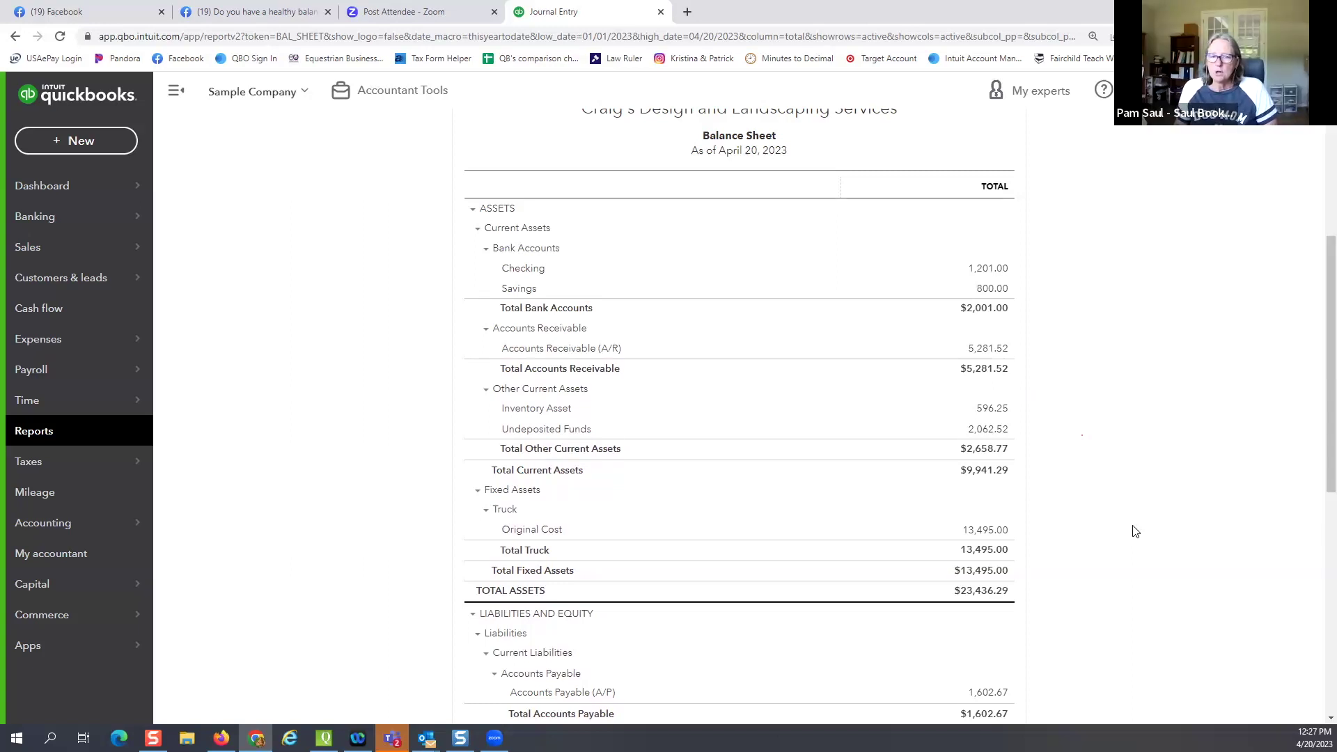
scroll(1135, 532, "down", 1)
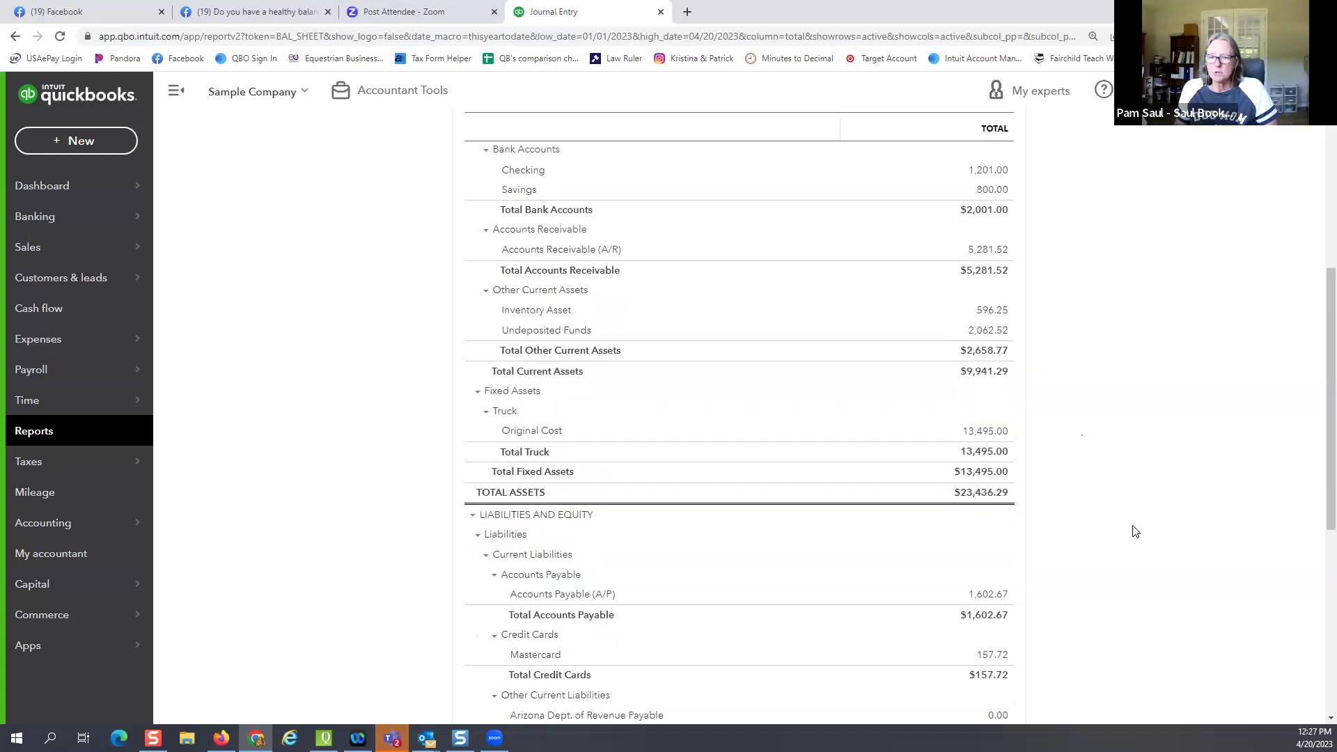